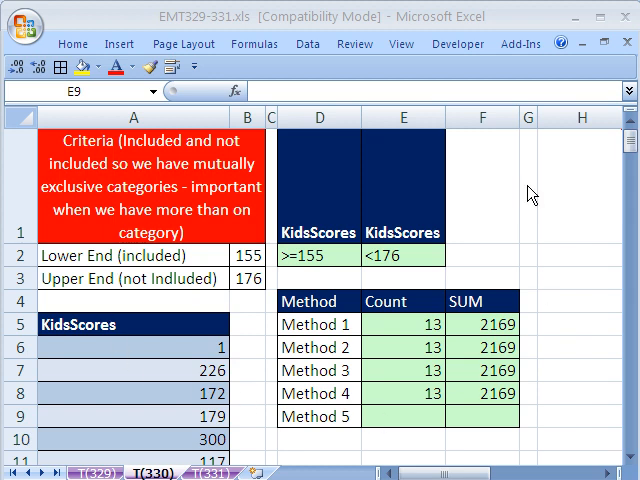
- Clear the two KidsScores criteria cells D2:E2 so they are empty
click(200, 22)
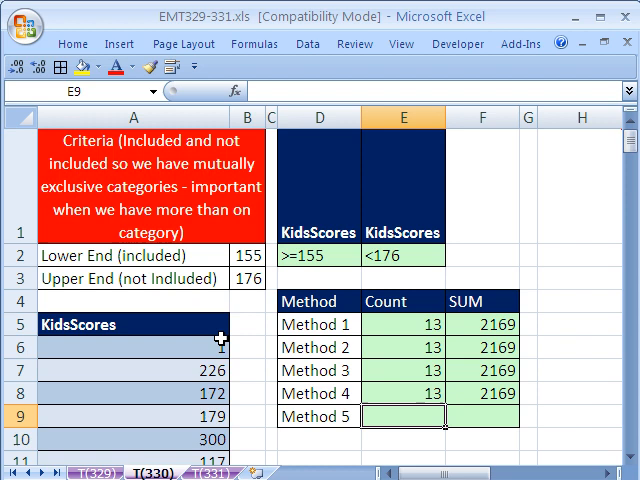
drag(320, 256, 383, 258)
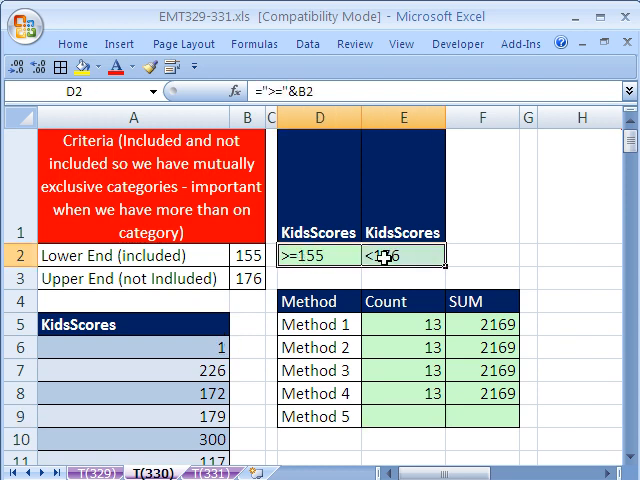
key(Delete)
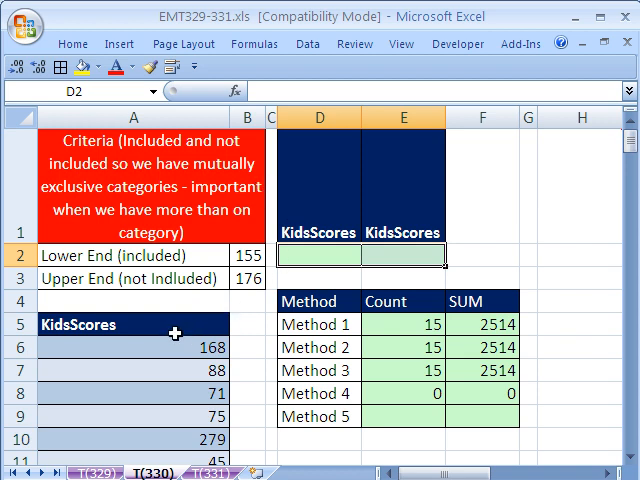
- Review the KidsScores headers in A5, D1 and E1, then return to criterion cell D2
click(72, 325)
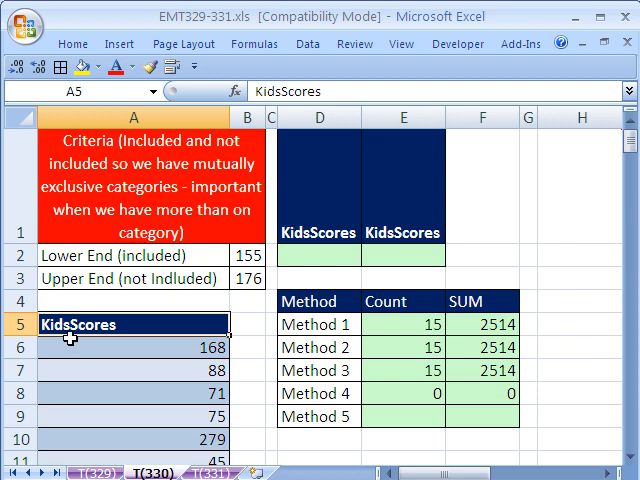
click(307, 228)
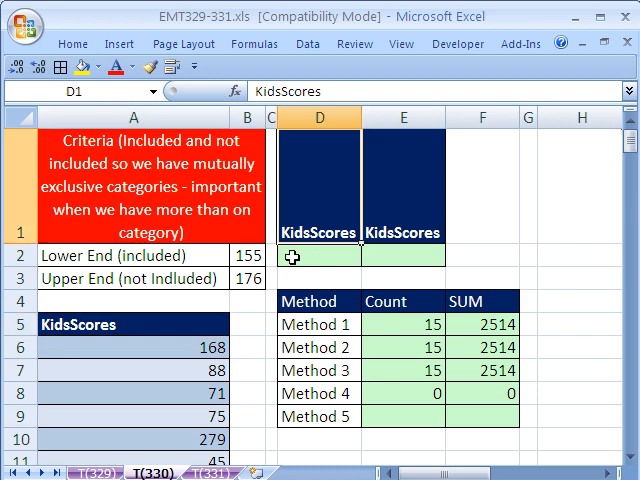
click(292, 257)
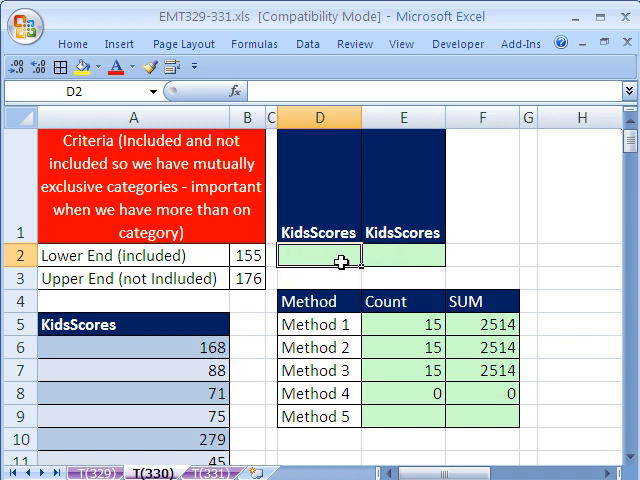
click(403, 222)
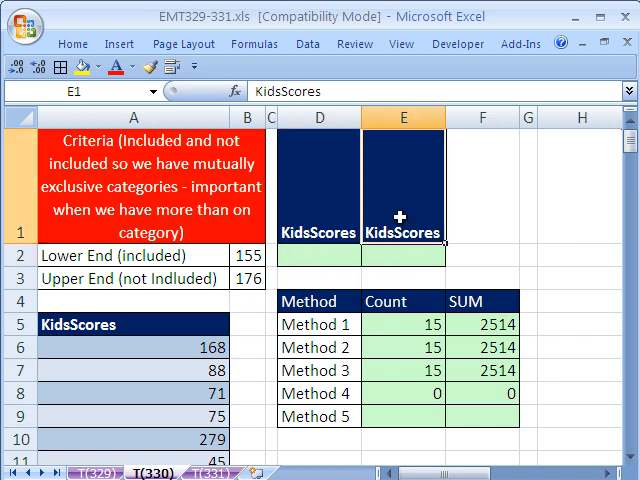
click(311, 214)
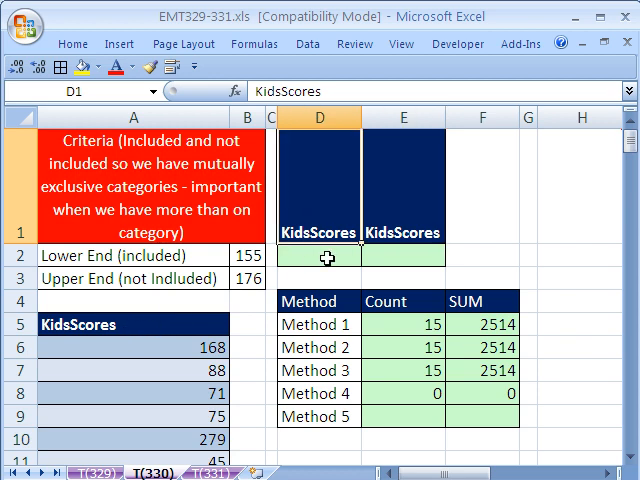
click(322, 257)
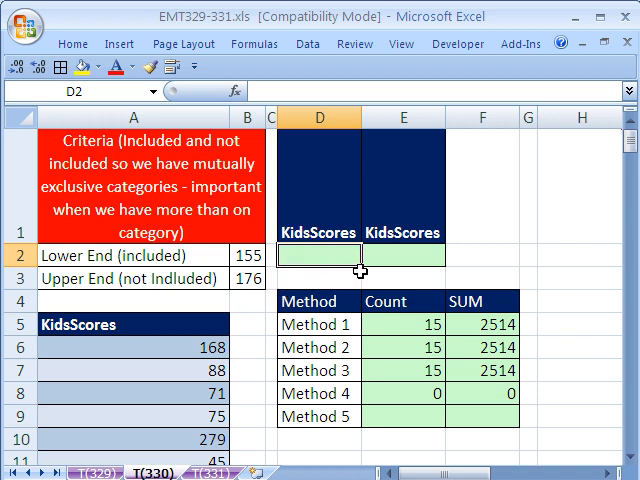
text(=">=)
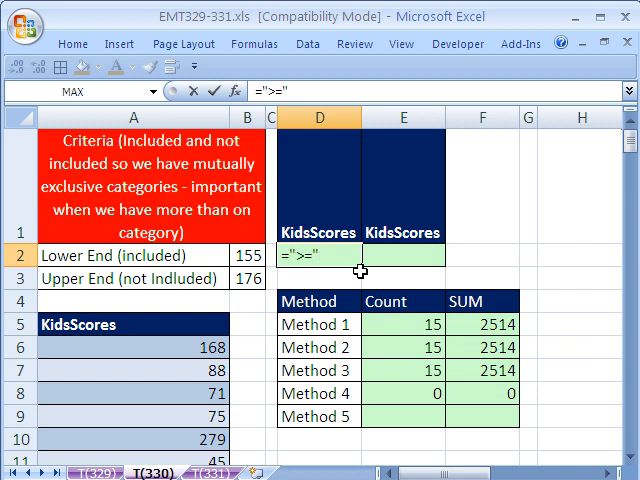
text(&)
- Enter =">="&B2 in D2 and raise the lower bound in B2 to 165, giving >=165
click(247, 256)
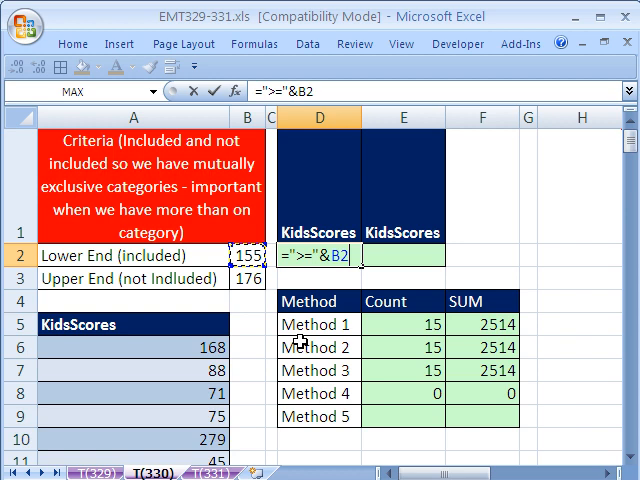
key(ctrl+Return)
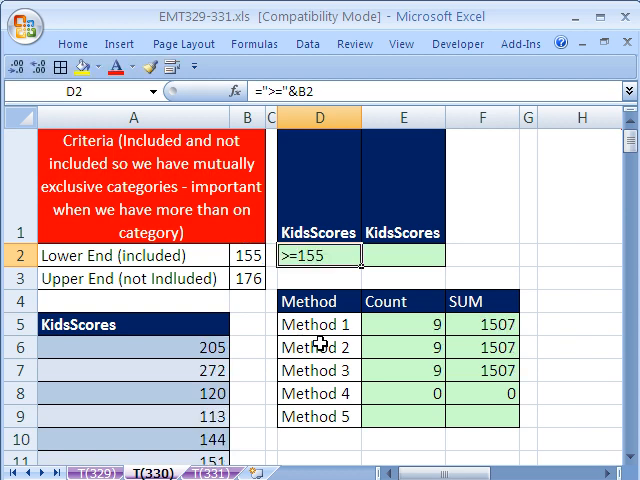
click(247, 256)
text(165)
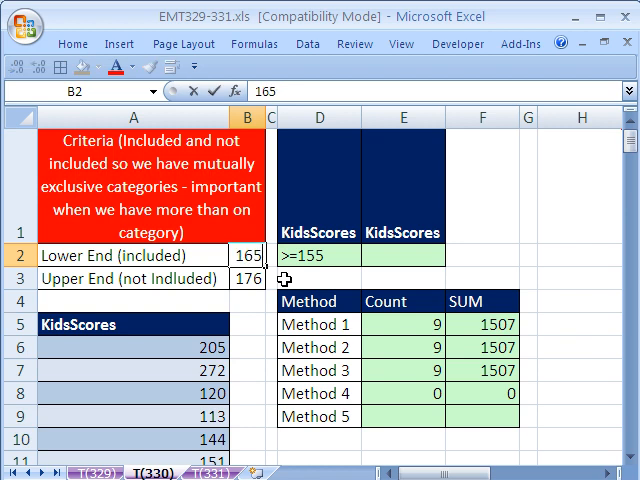
key(ctrl+Return)
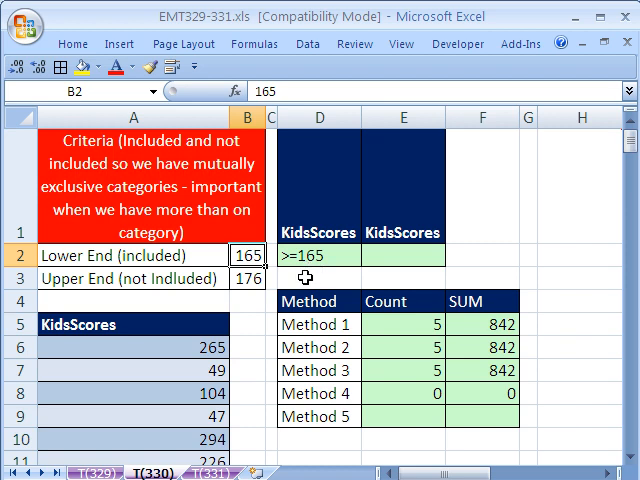
- Overwrite D2's formula with a hard-coded >=165 criterion, undoing a stray >=155 entry
click(297, 258)
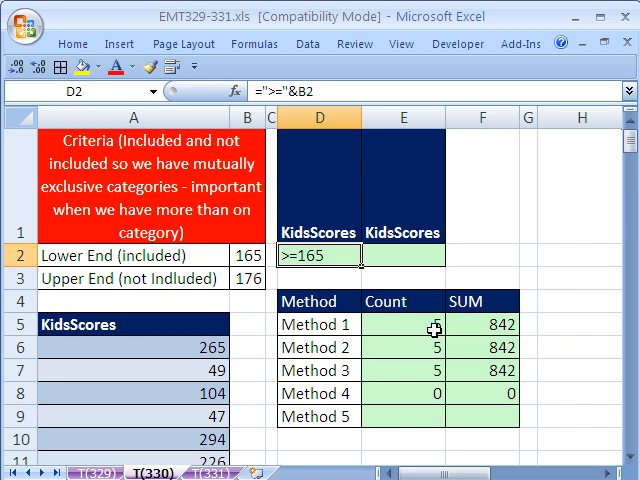
text(>=165)
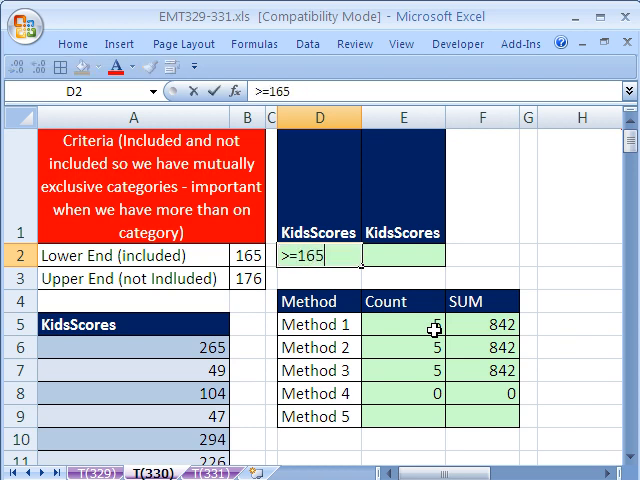
key(ctrl+Return)
key(Delete)
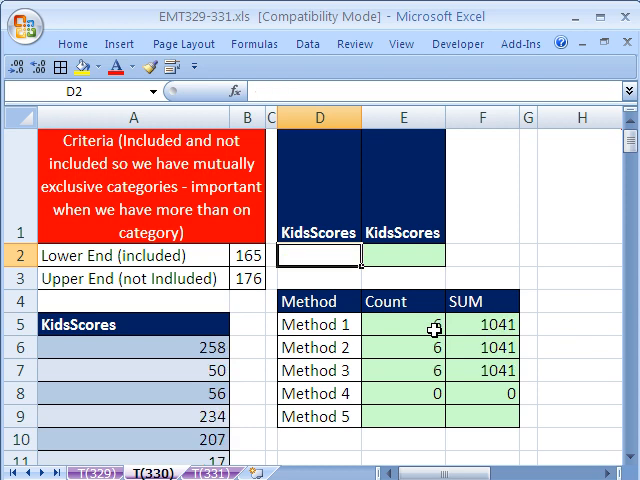
text(=)
key(Escape)
text(>=)
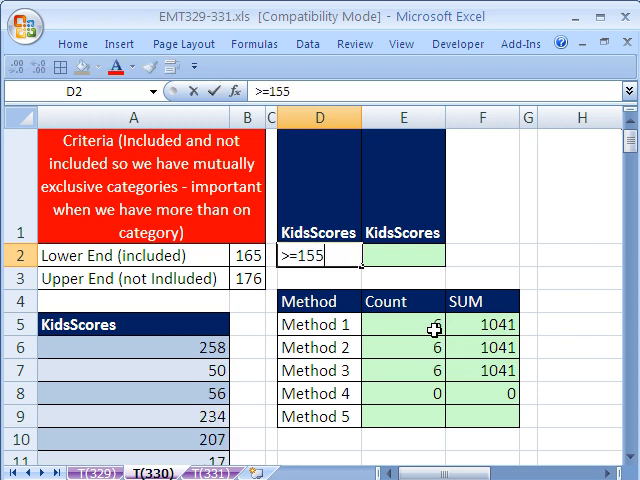
key(ctrl+Return)
key(ctrl+z)
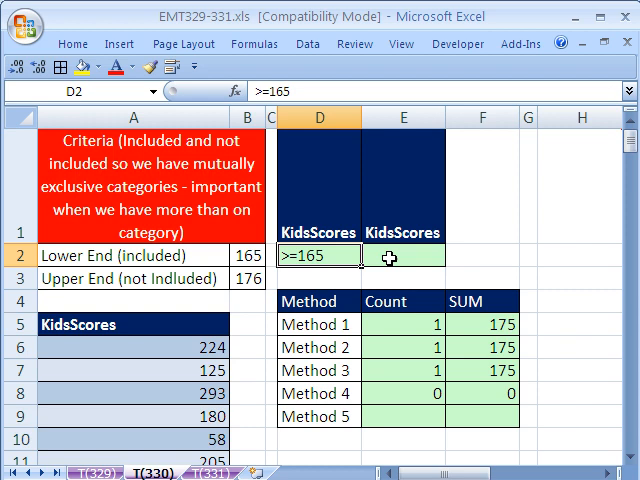
- Enter ="<"&B3 in E2 so the upper criterion shows <176
click(400, 254)
text(="<)
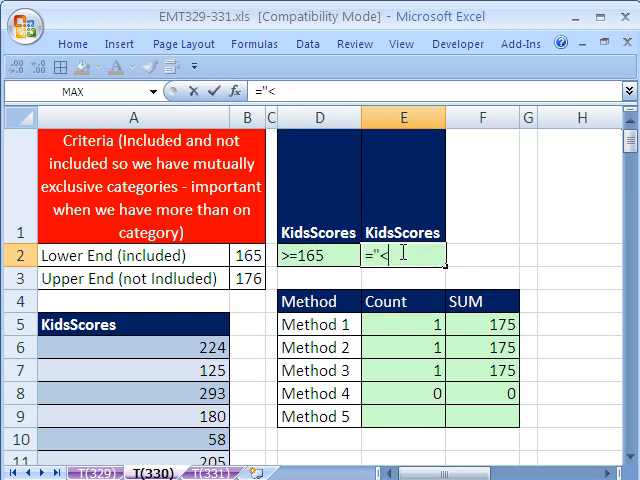
text("&)
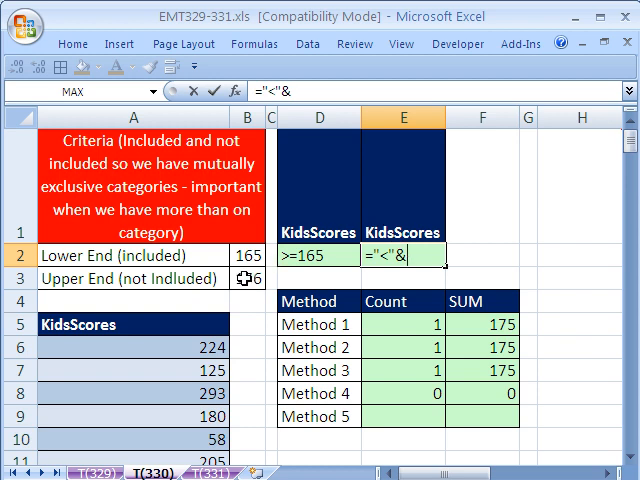
click(245, 279)
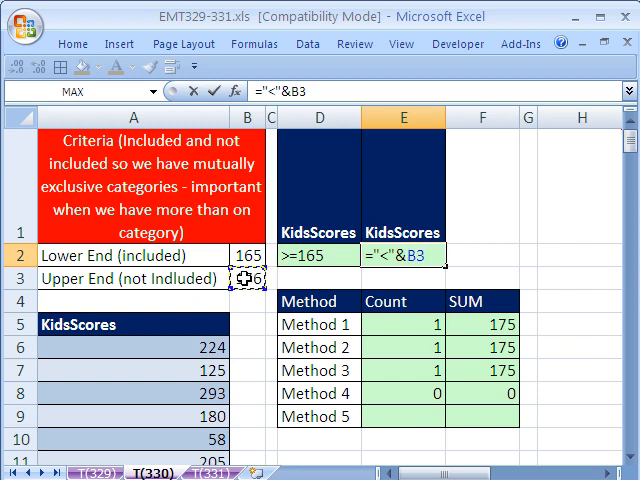
key(ctrl+Return)
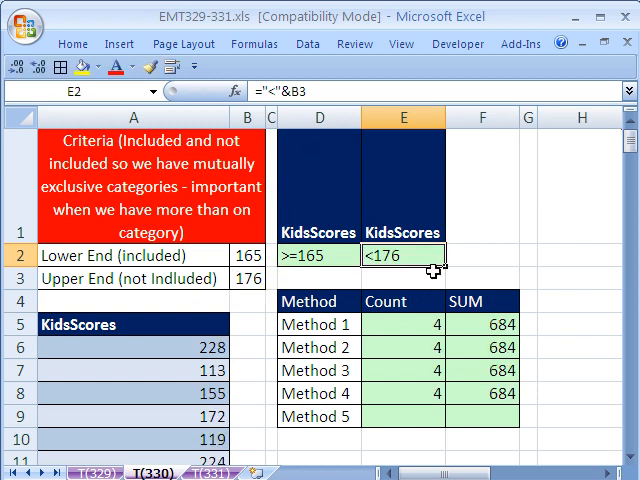
click(414, 424)
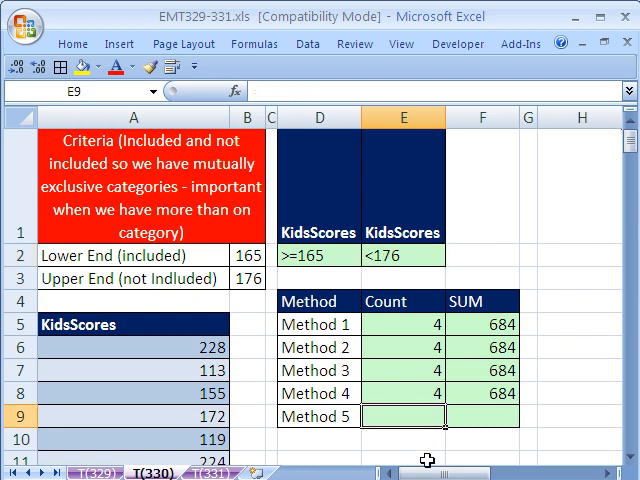
text(=count)
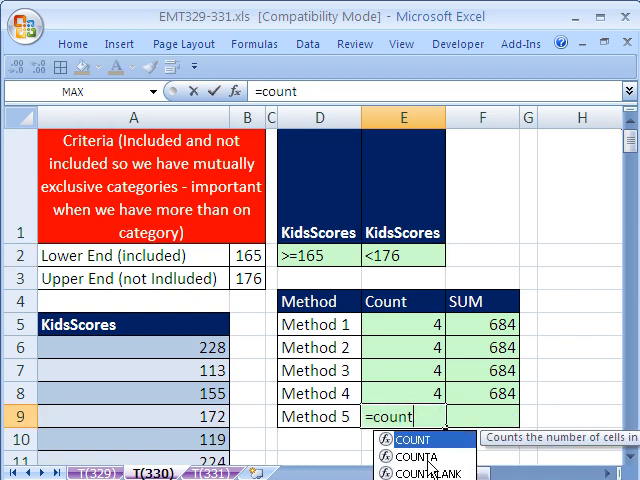
- Begin DCOUNT in E9 with the absolute database range $A$5:$A$181
key(Escape)
key(Escape)
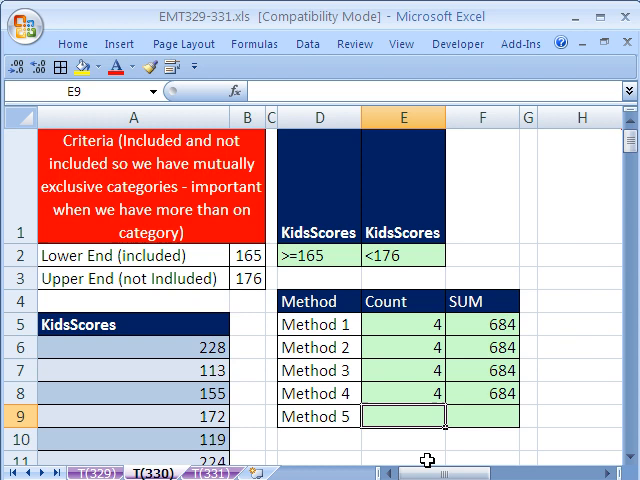
text(=dcount)
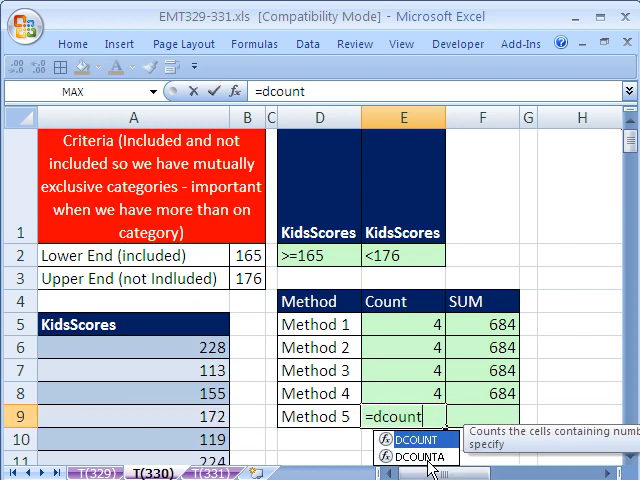
text(()
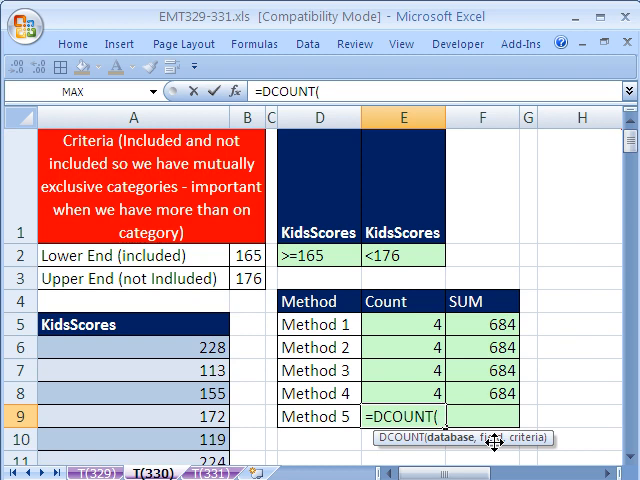
click(145, 324)
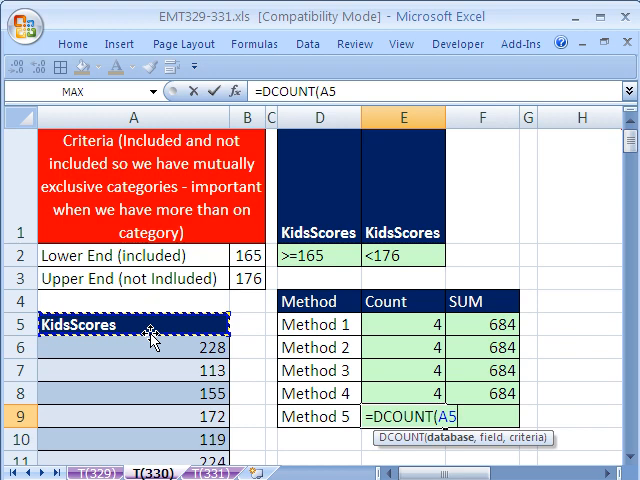
key(ctrl+shift+Down)
key(F4)
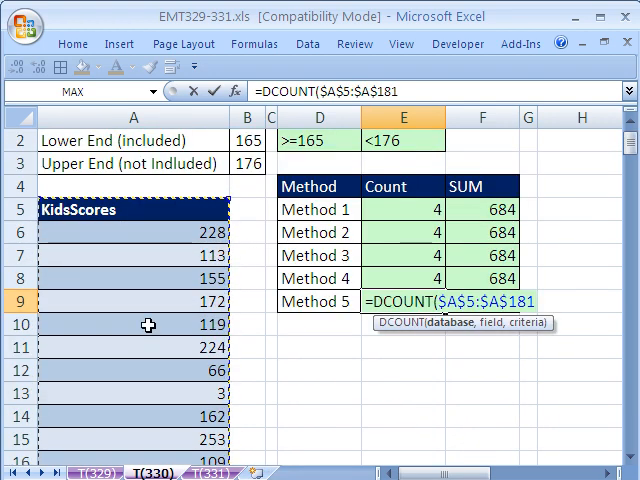
text(,)
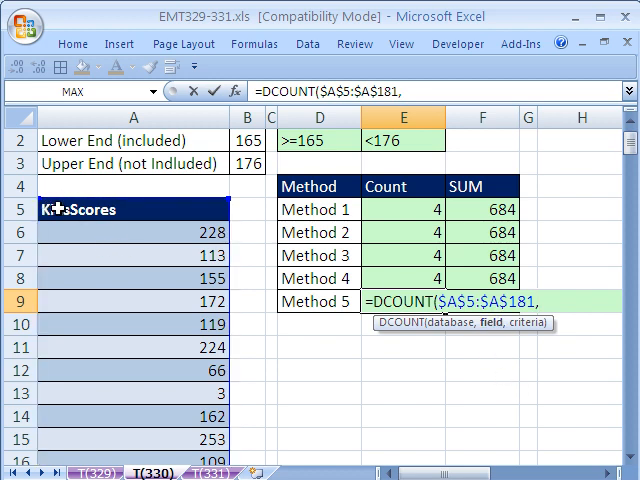
scroll(370, 310, up, 1)
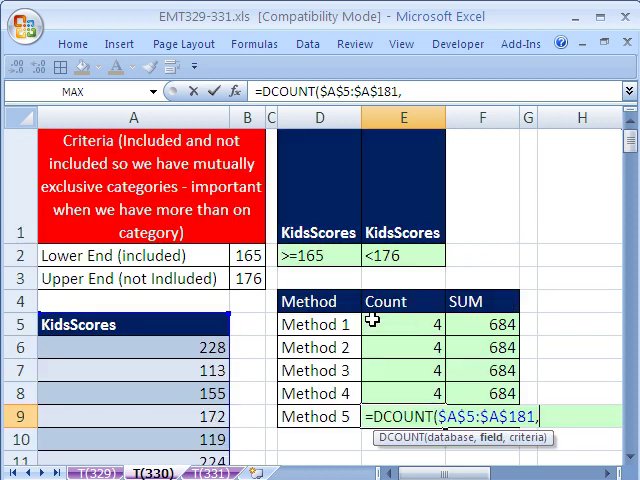
- Use D1 as the field and D1:E2 as the criteria range to complete =DCOUNT($A$5:$A$181,D1,D1:E2)
click(317, 232)
scroll(463, 358, down, 1)
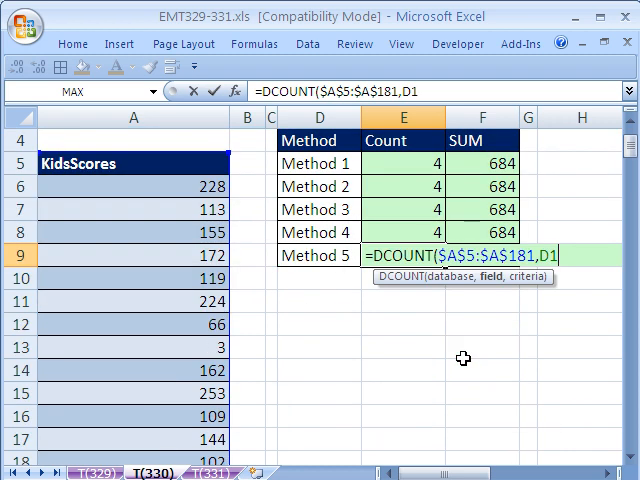
text(,)
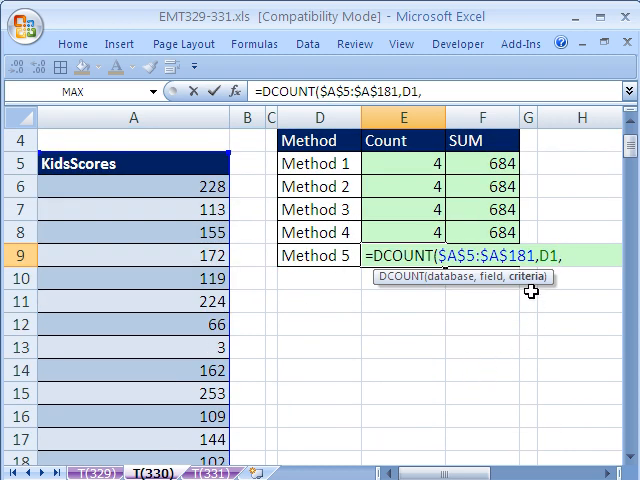
scroll(630, 132, up, 3)
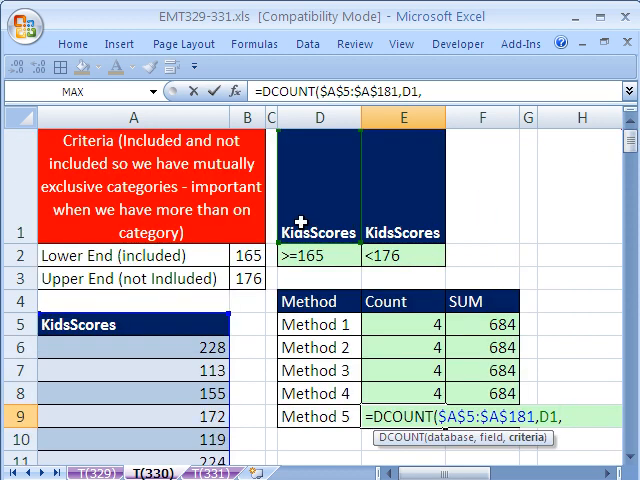
drag(320, 220, 396, 224)
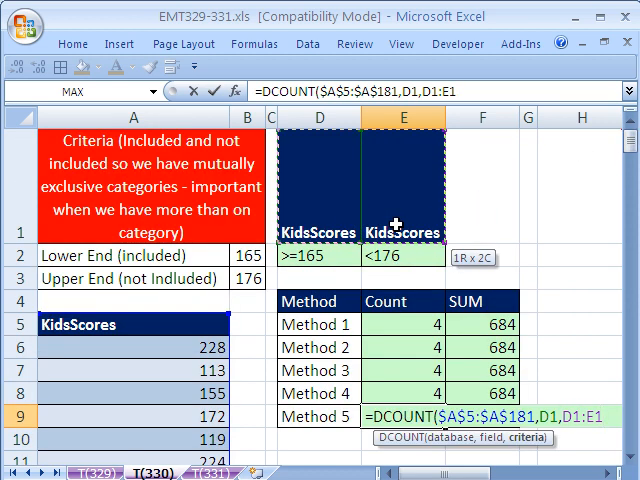
drag(396, 224, 400, 250)
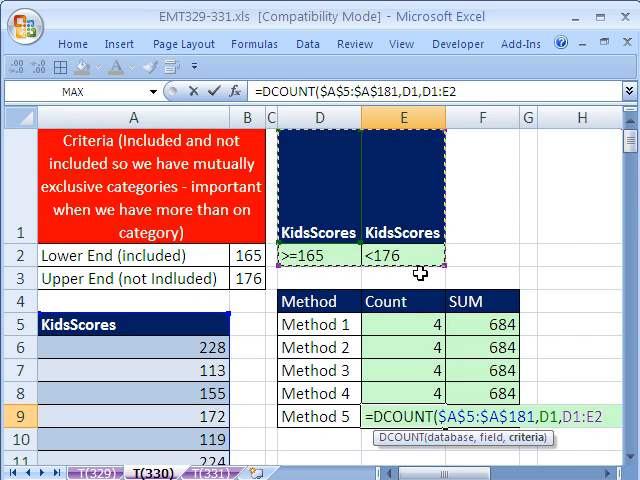
text())
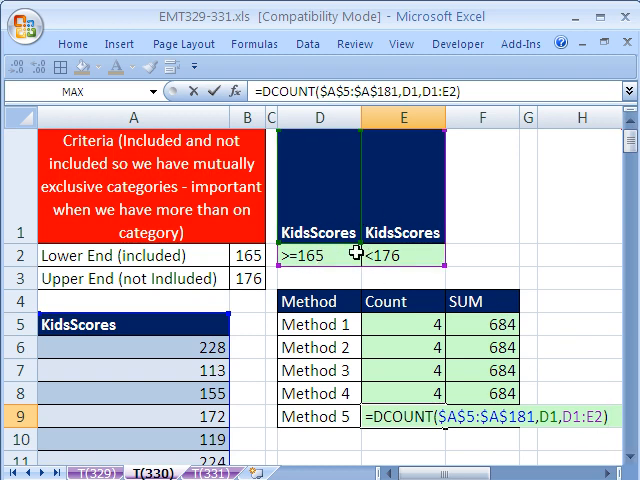
- Commit the DCOUNT formula in E9 and copy its formula text
key(ctrl+Return)
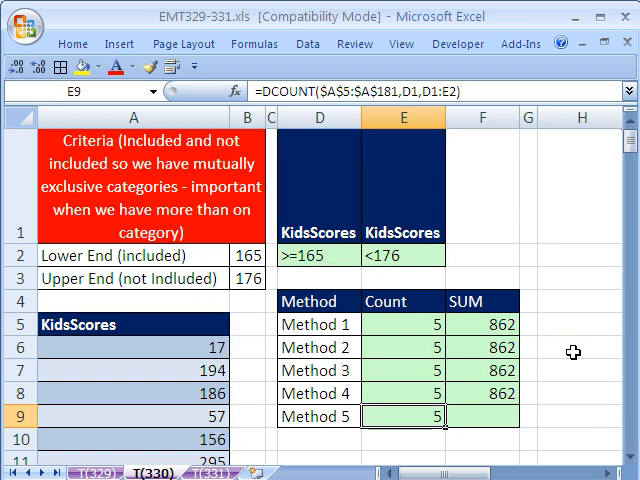
key(F2)
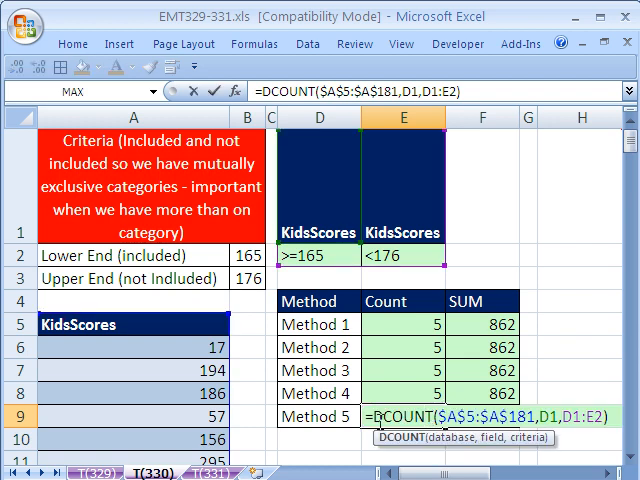
drag(375, 417, 612, 417)
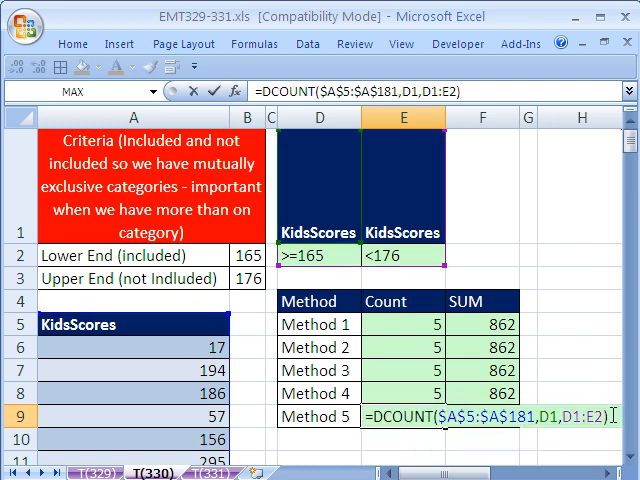
key(ctrl+Return)
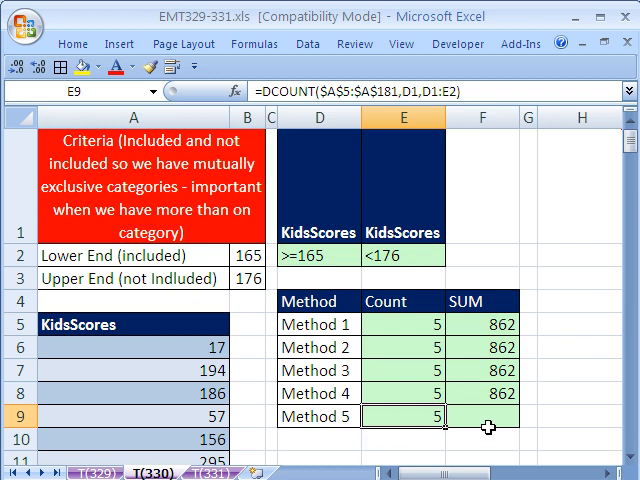
- Paste into F9 and change COUNT to SUM, giving =DSUM($A$5:$A$181,D1,D1:E2)
click(482, 416)
key(F2)
key(ctrl+v)
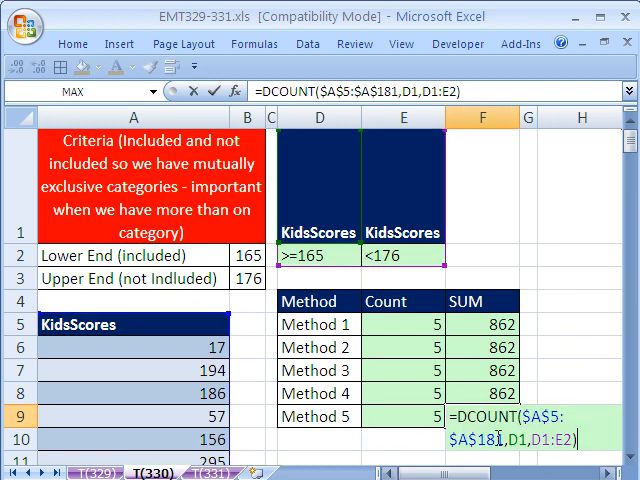
drag(466, 416, 516, 414)
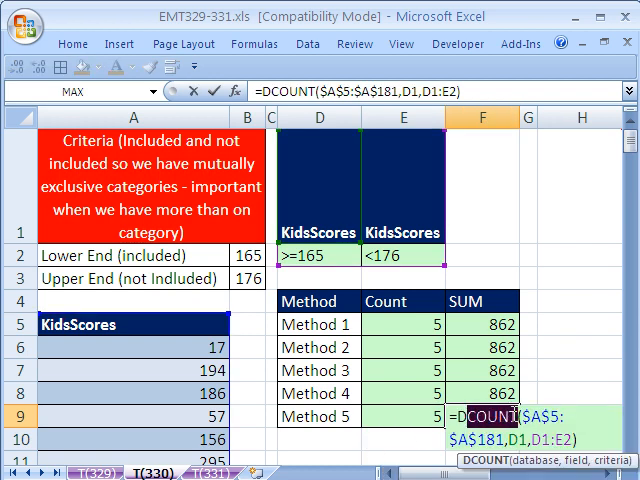
text(sum)
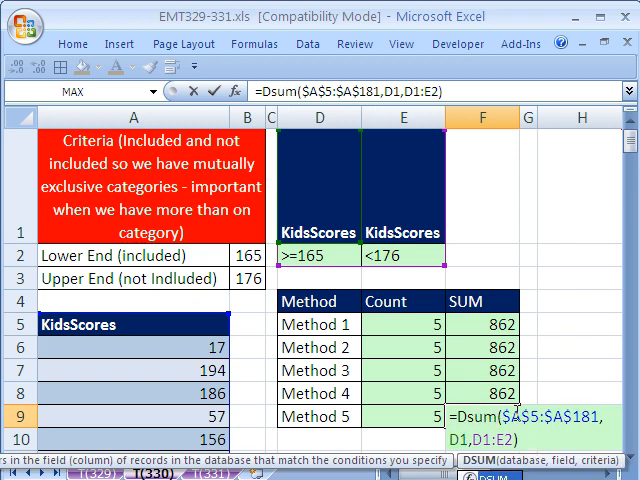
key(ctrl+Return)
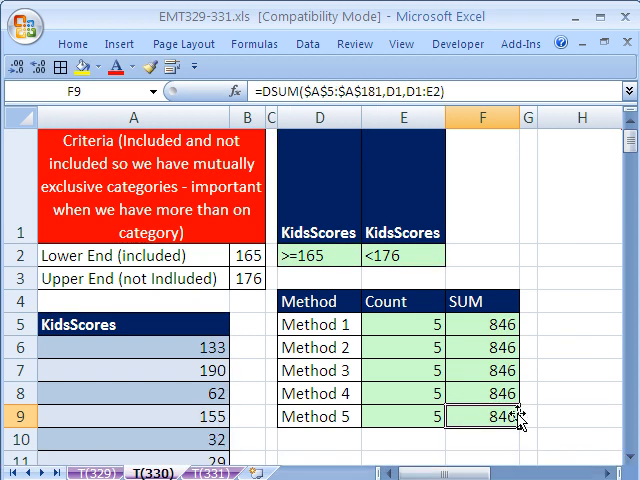
double_click(425, 416)
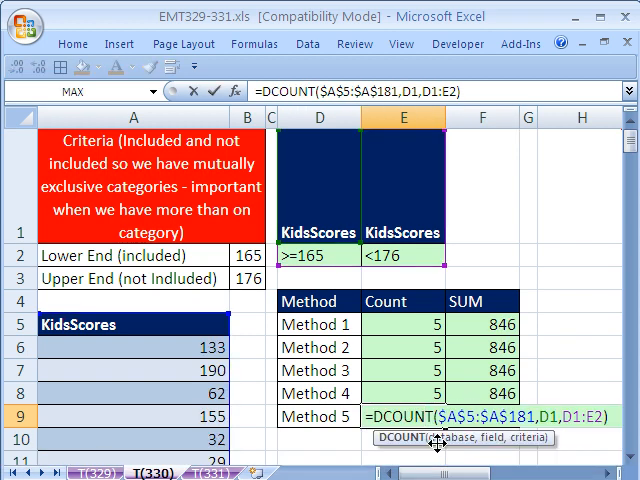
key(ctrl+Return)
double_click(476, 417)
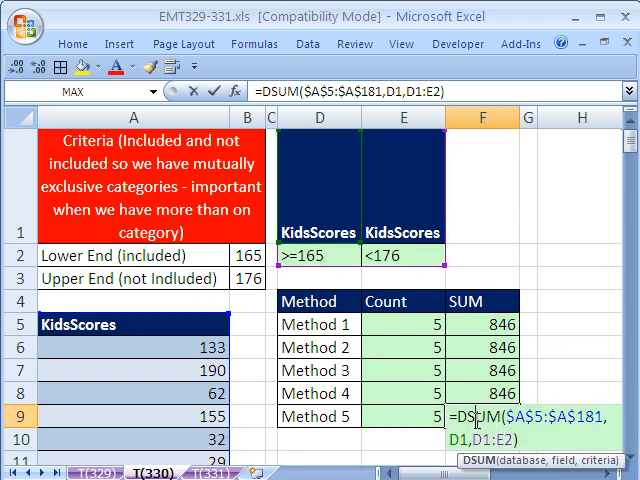
double_click(407, 393)
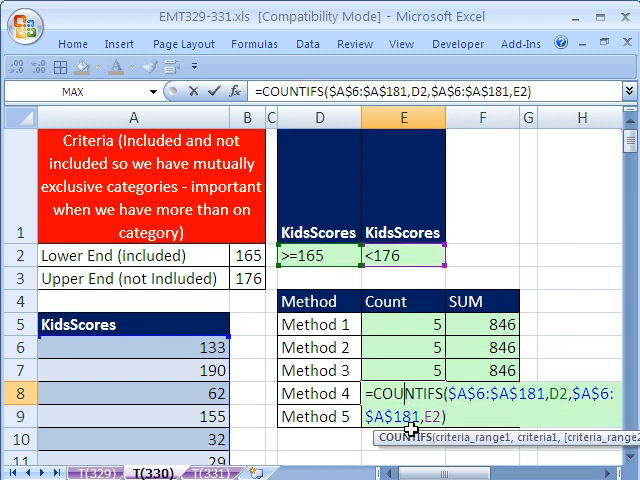
key(Escape)
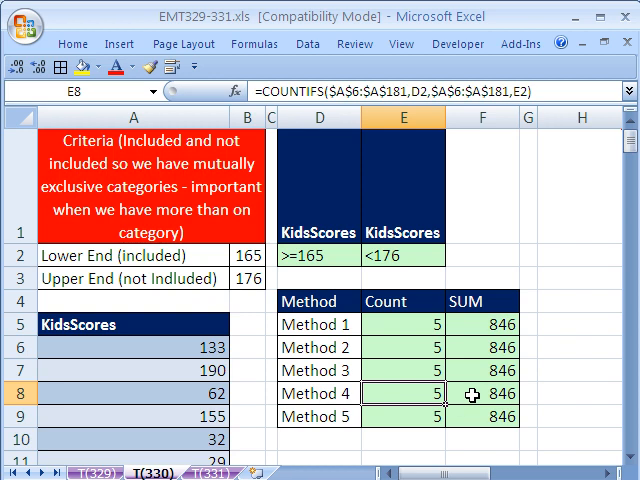
double_click(471, 393)
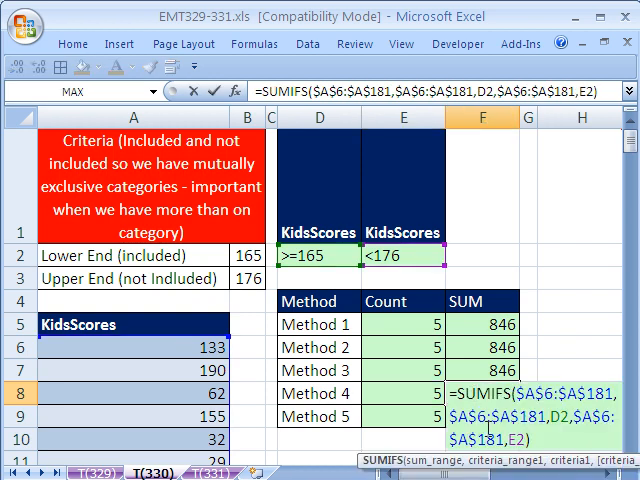
key(Escape)
double_click(418, 370)
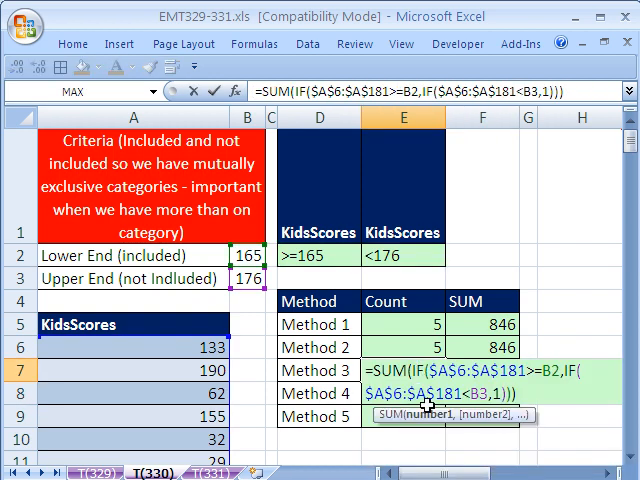
key(Escape)
double_click(403, 347)
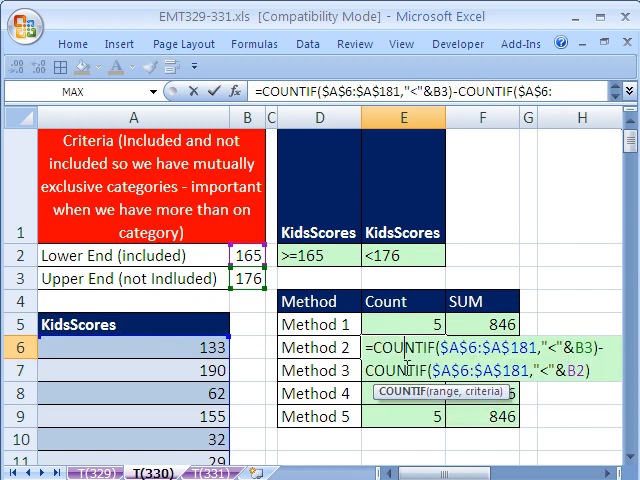
key(Escape)
double_click(410, 325)
key(Escape)
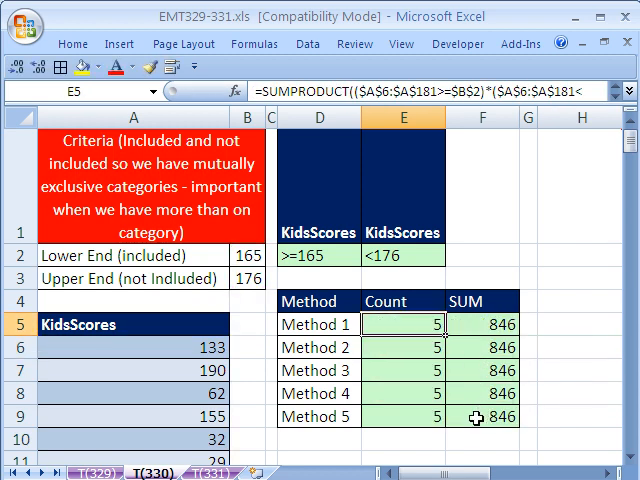
double_click(422, 414)
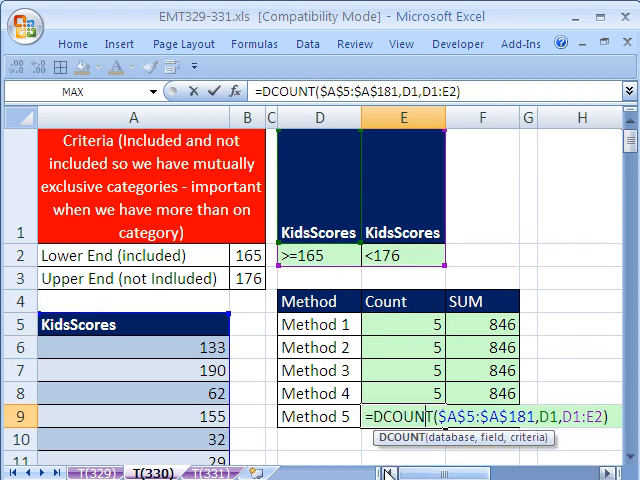